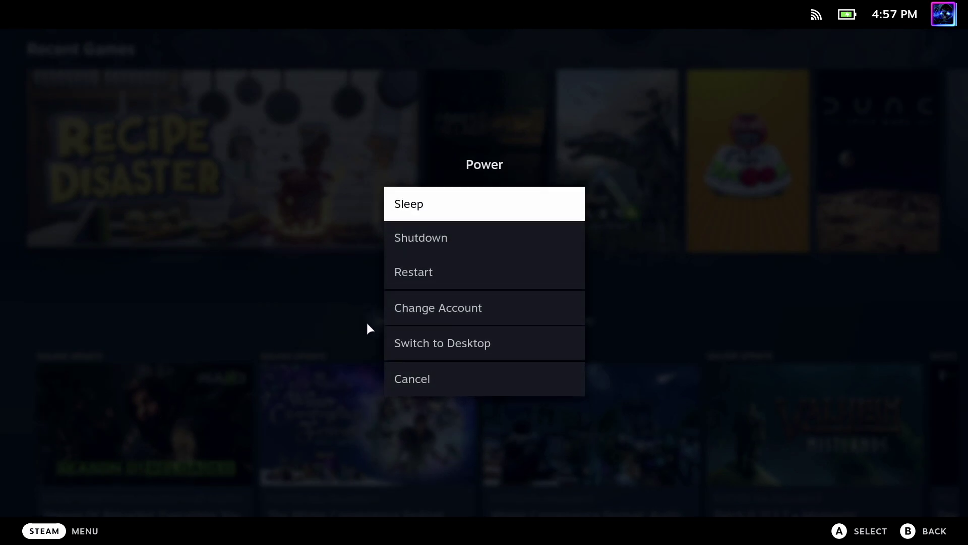
Choose Switch to Desktop from the Power menu to leave Gaming Mode for Desktop Mode.
left_click(427, 343)
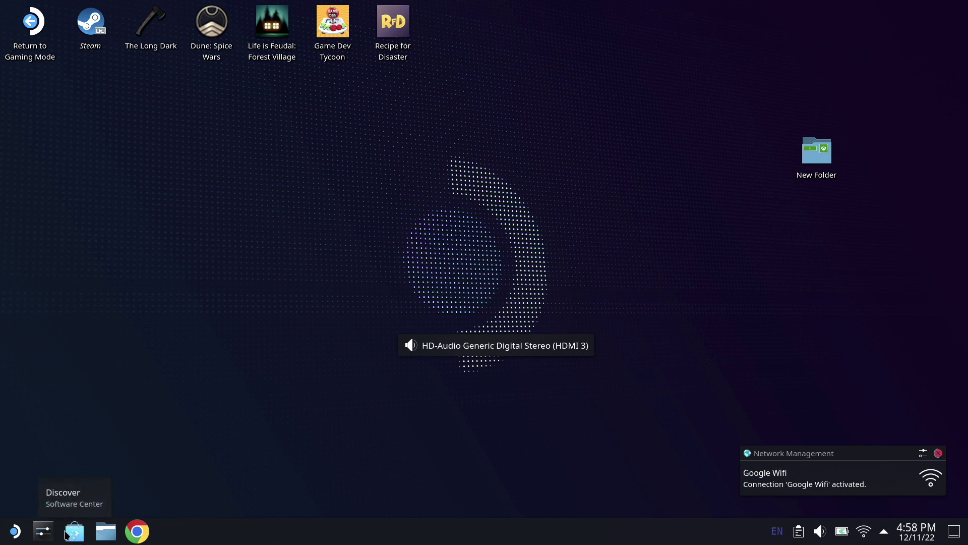
Search Discover for 'edge' and start installing Microsoft Edge.
left_click(78, 534)
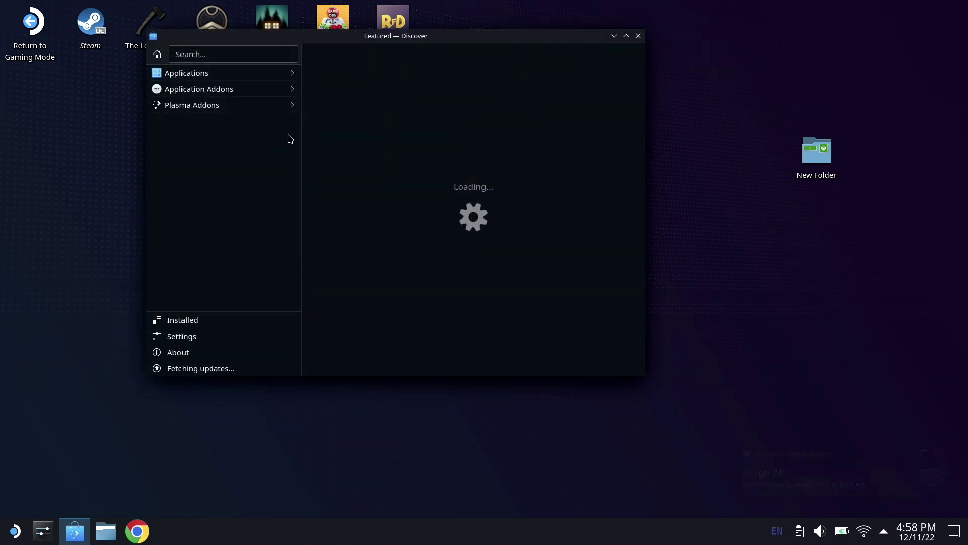
left_click(237, 54)
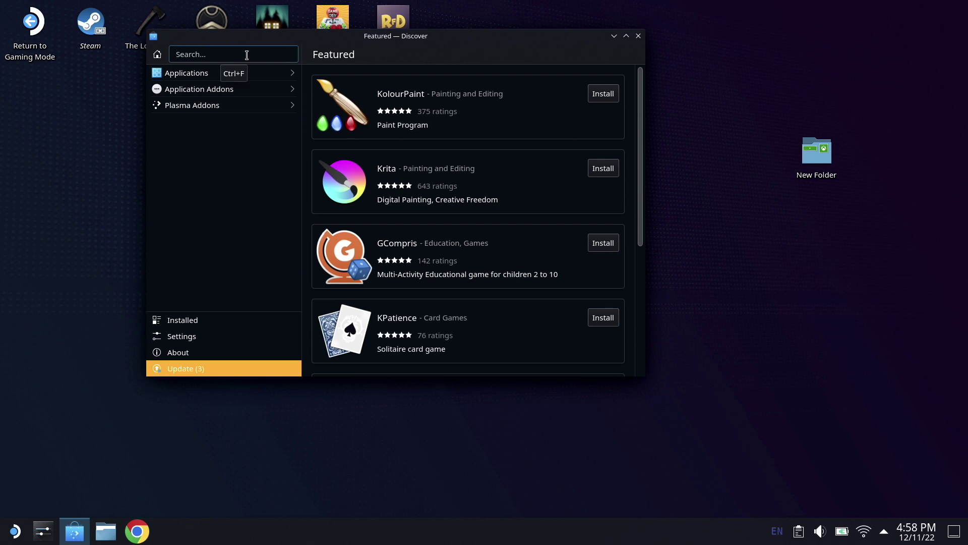
type("edg")
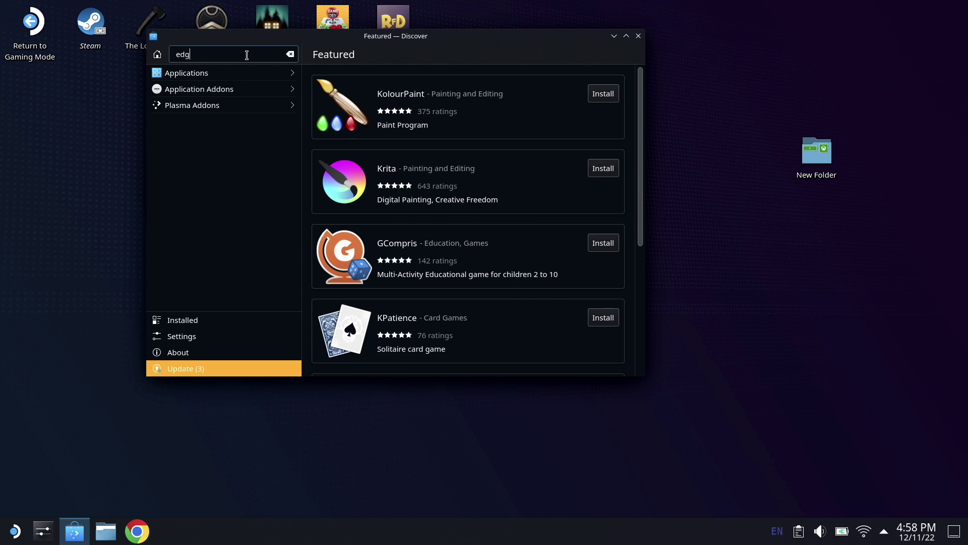
type("e")
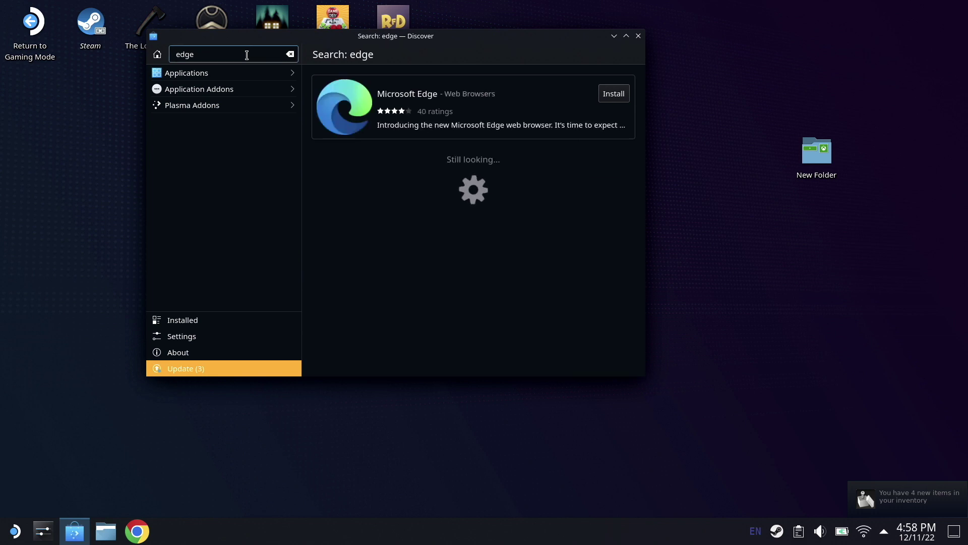
left_click(614, 93)
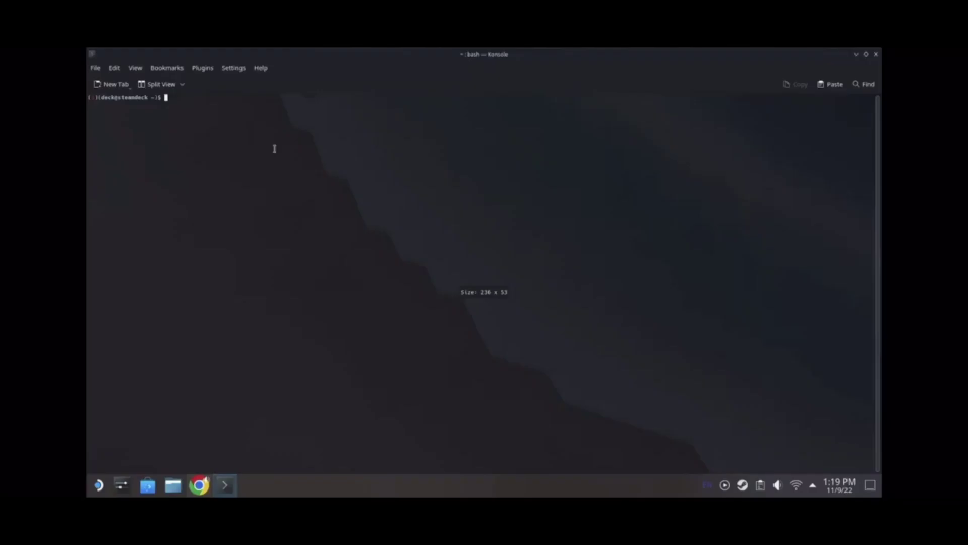
Paste and run the flatpak override granting com.microsoft.Edge read-only /run/udev access in Konsole.
right_click(230, 126)
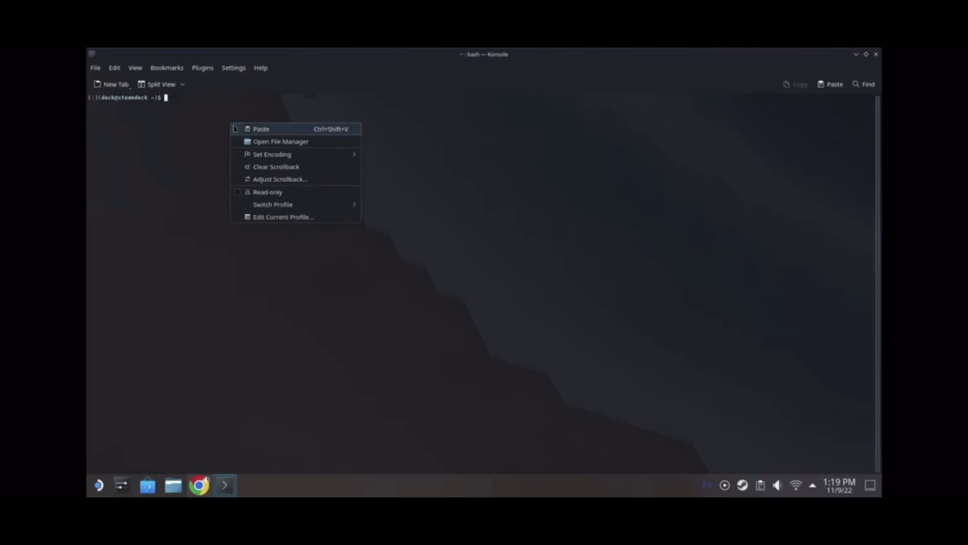
left_click(263, 129)
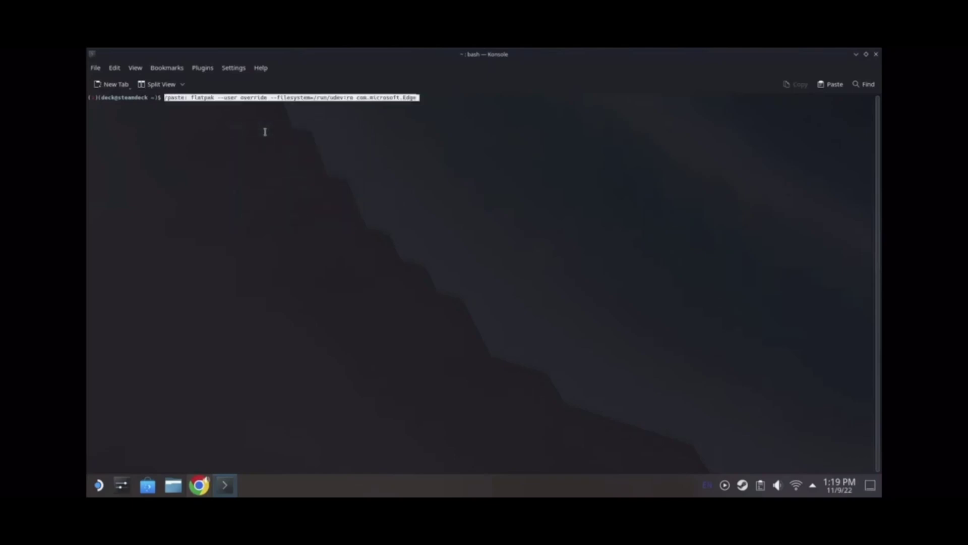
key("Return")
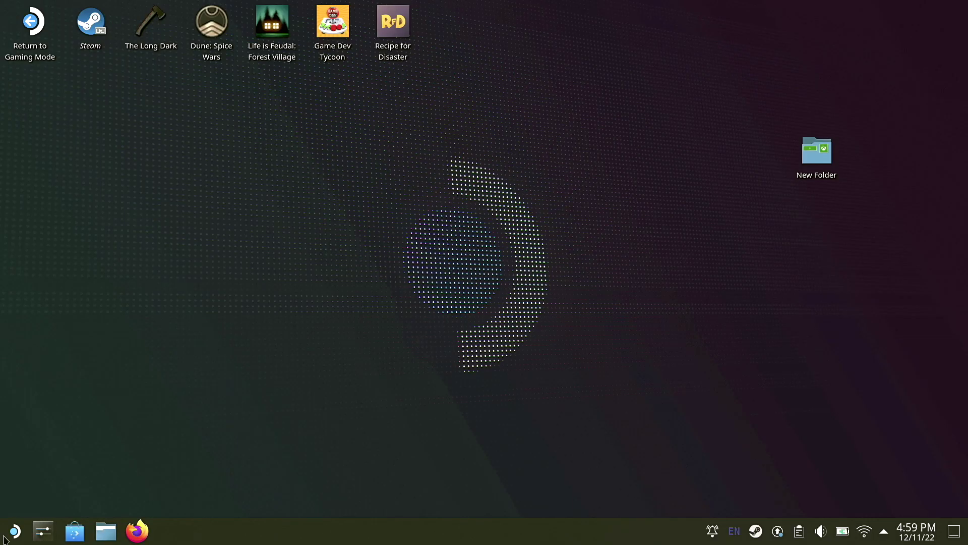
Add Microsoft Edge from the launcher's Internet category to Steam with Add to Steam.
left_click(12, 533)
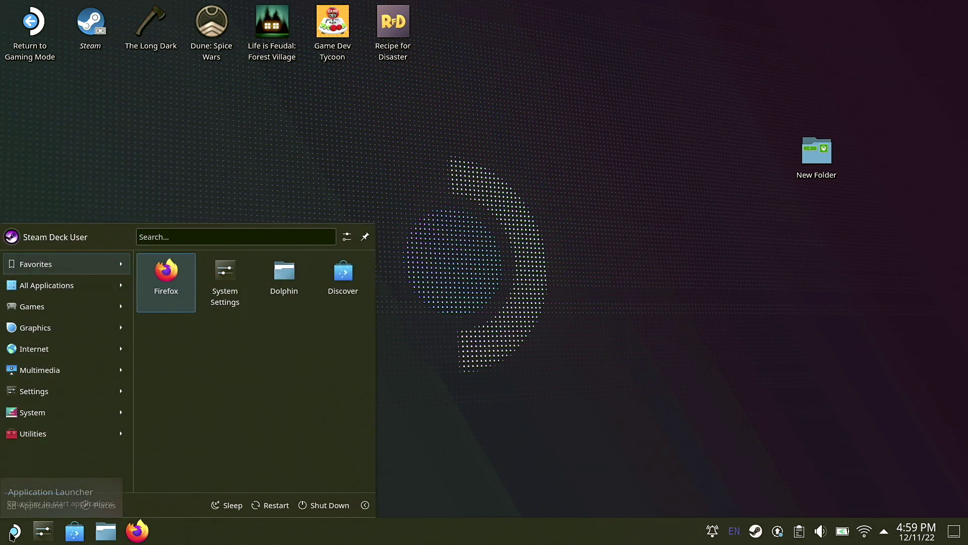
left_click(73, 437)
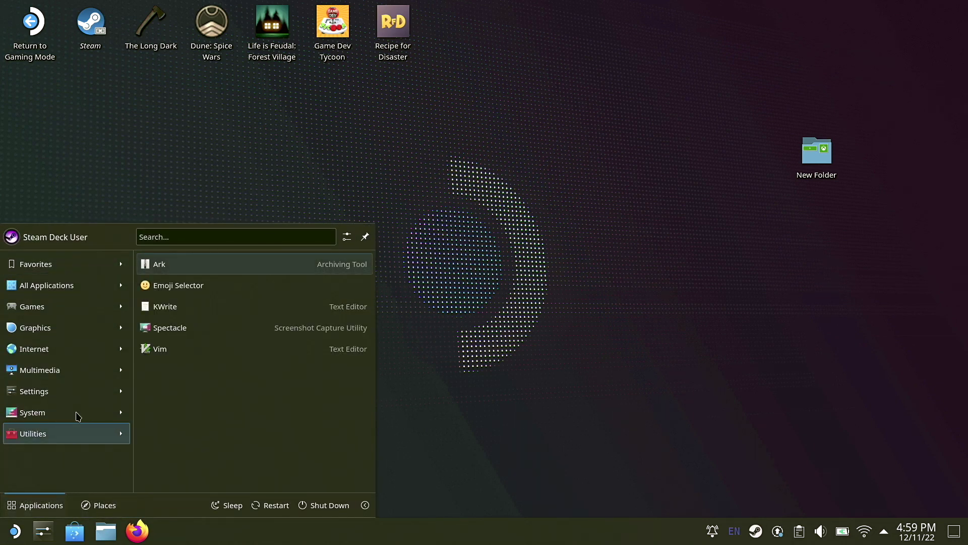
mouse_move(108, 355)
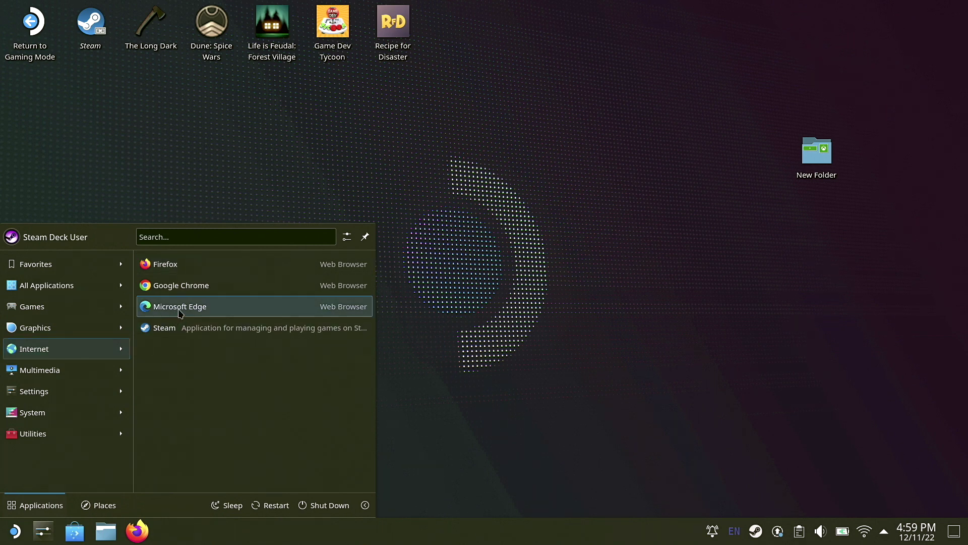
right_click(355, 297)
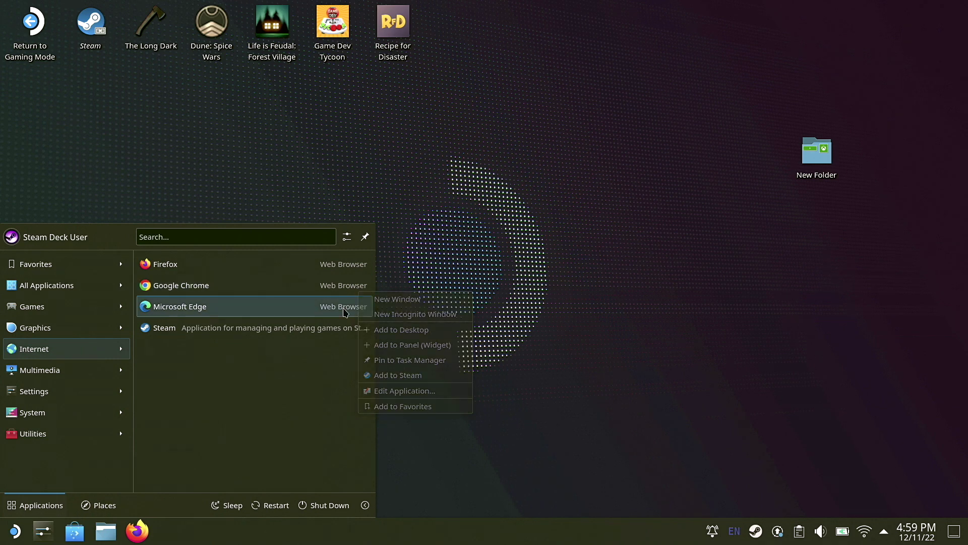
key("Escape")
right_click(345, 311)
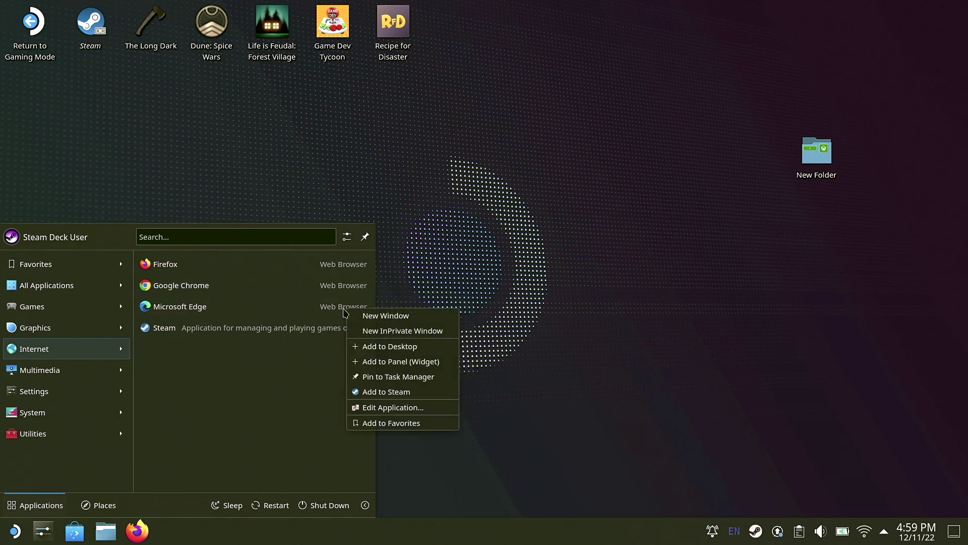
left_click(382, 391)
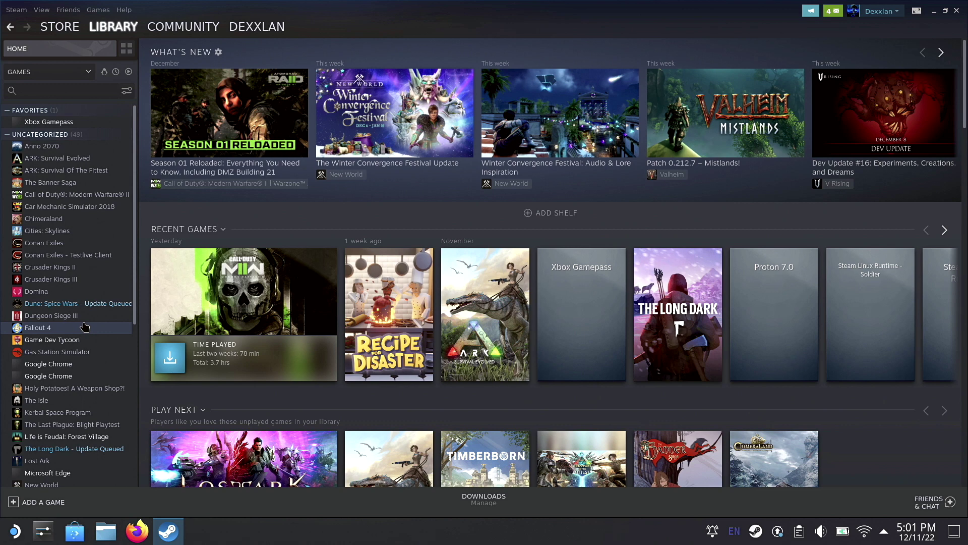
Open Properties for the Microsoft Edge library entry from its gear menu.
scroll(70, 378, "down", 3)
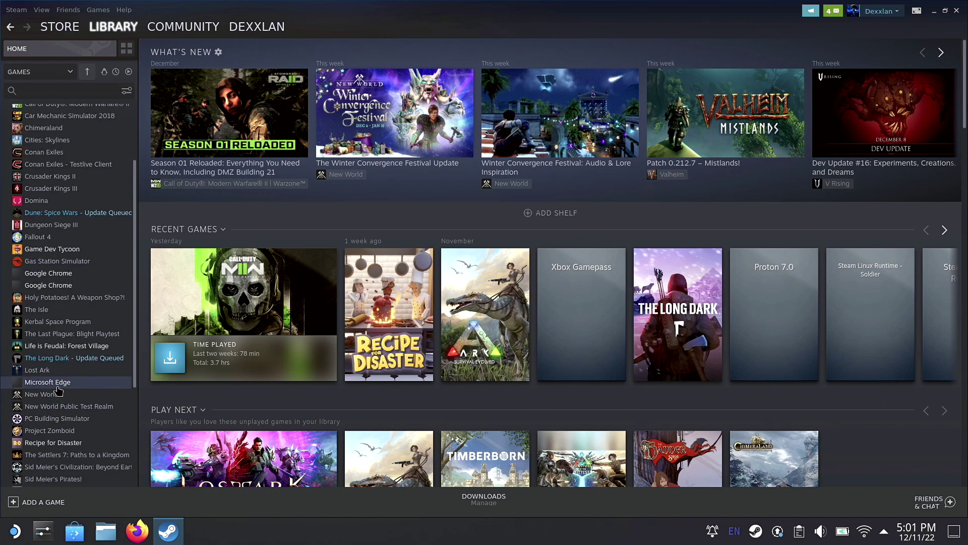
left_click(57, 386)
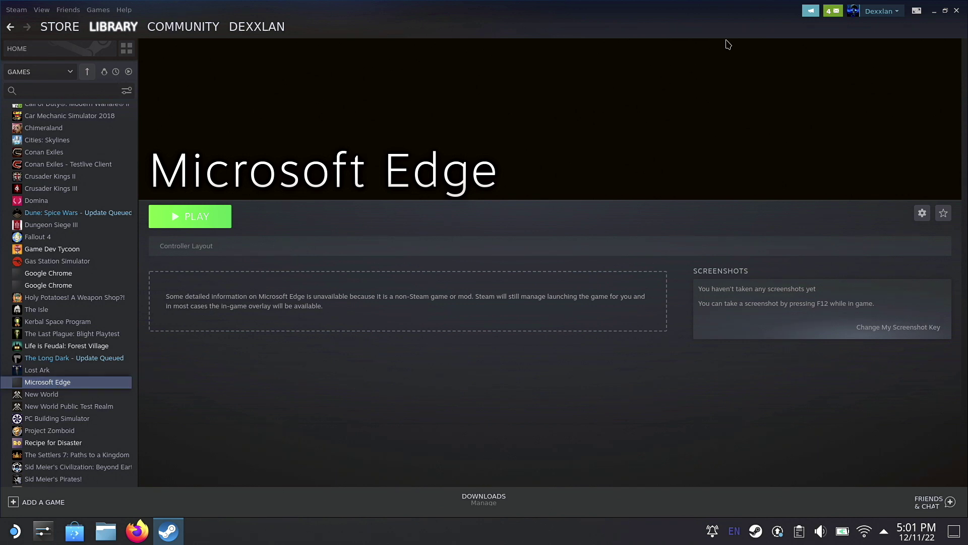
left_click(922, 213)
mouse_move(866, 239)
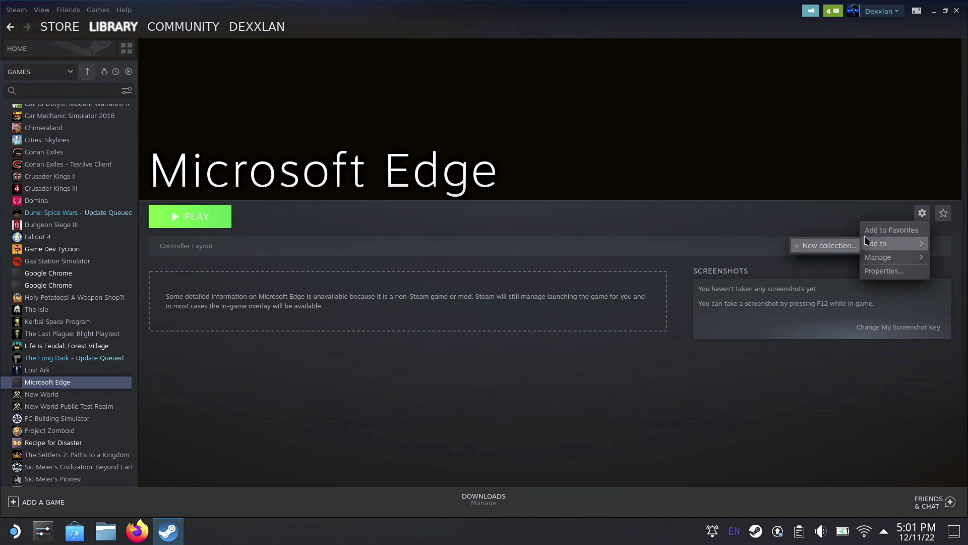
left_click(887, 271)
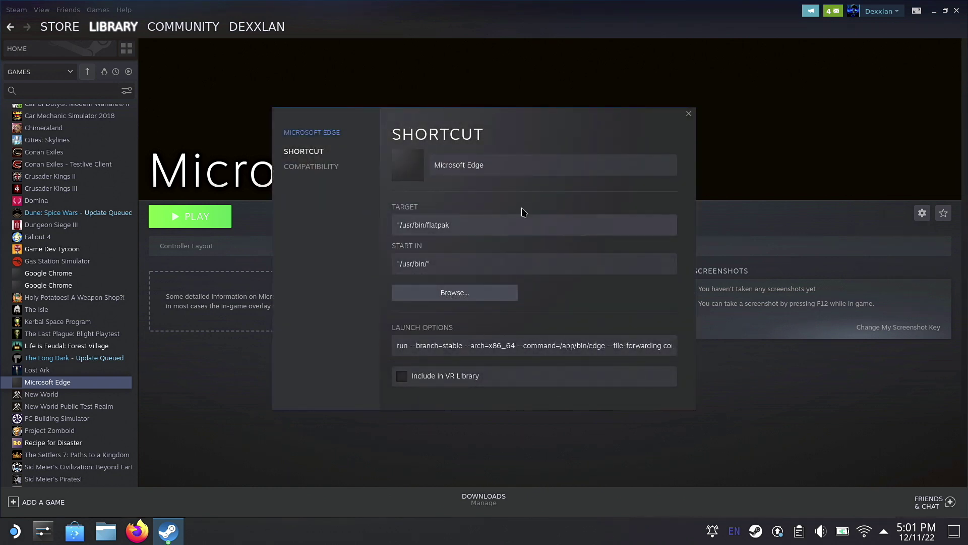
Replace the shortcut name 'Microsoft Edge' with 'Xboc' plus 'Gamepass'.
left_click(456, 165)
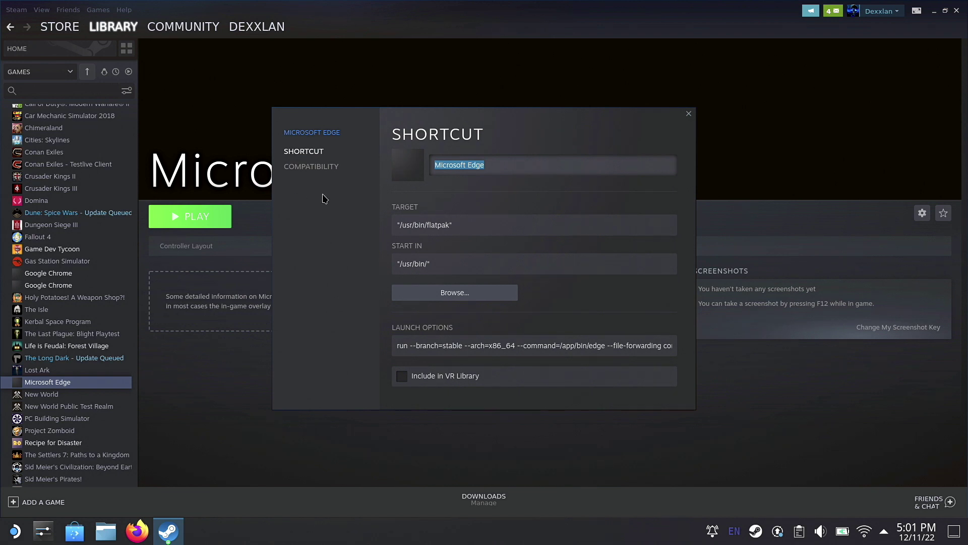
type("Xb")
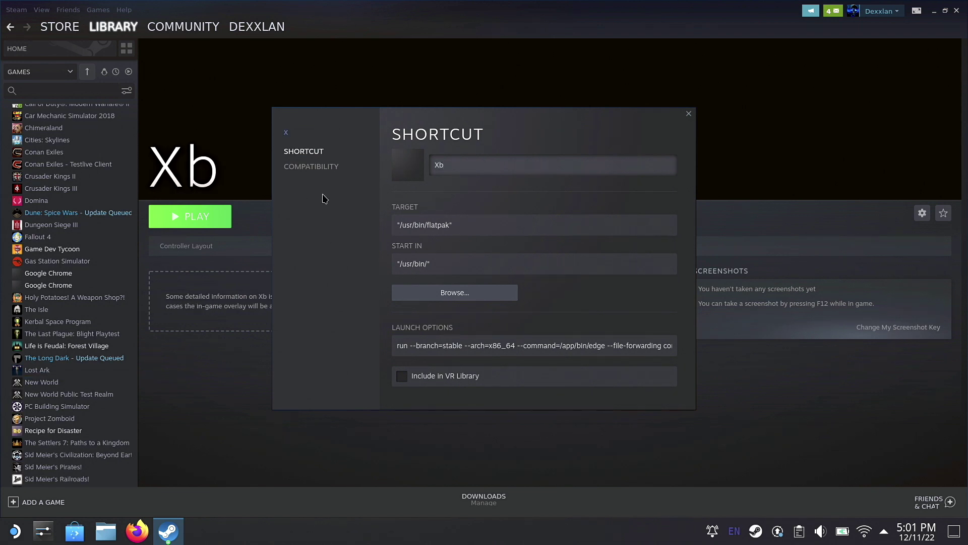
type("oc a")
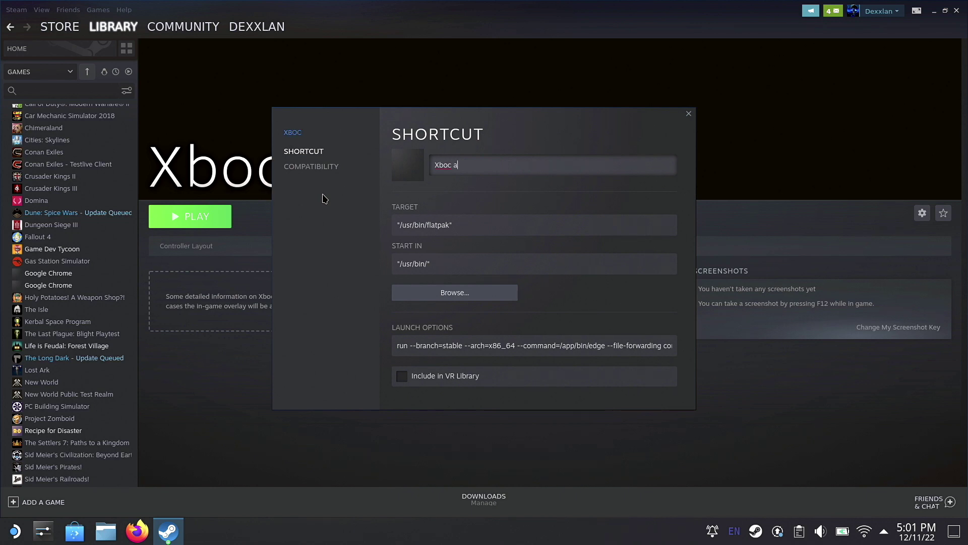
key("BackSpace")
key("BackSpace")
type("Game")
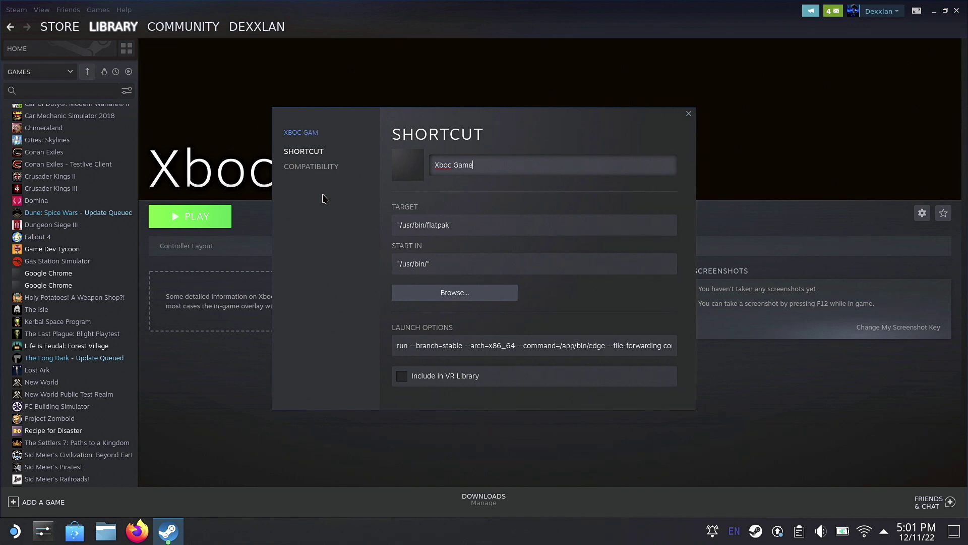
type("pass")
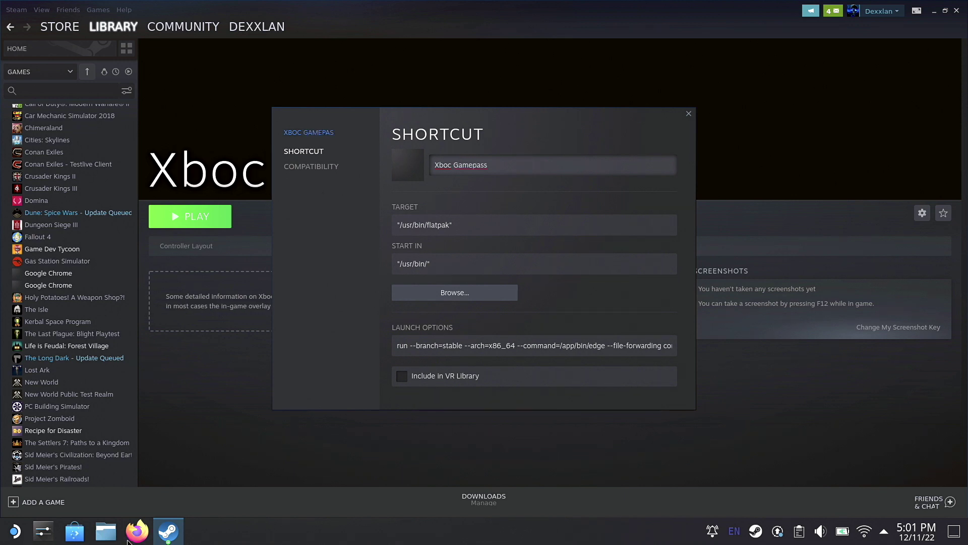
left_click(132, 538)
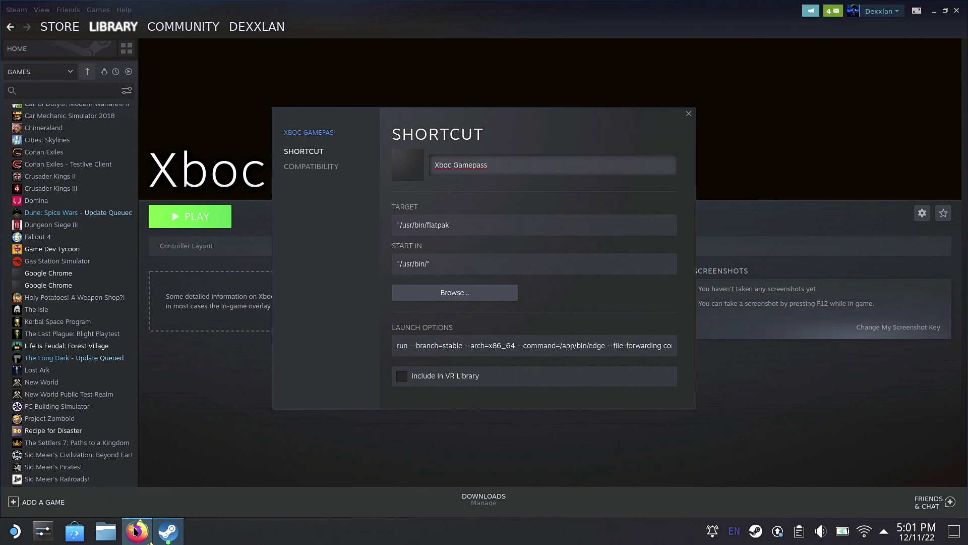
left_click(670, 346)
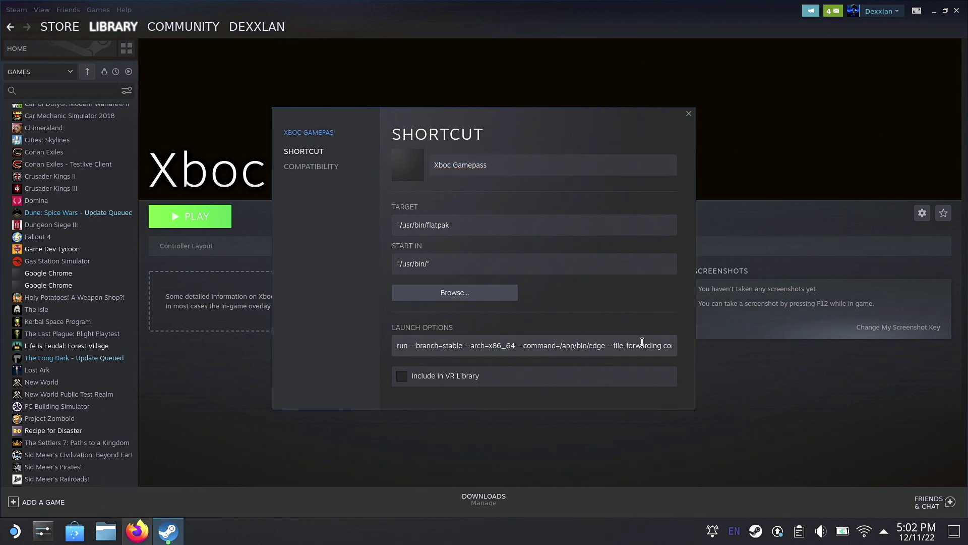
mouse_move(672, 345)
left_mouse_down()
mouse_move(717, 330)
mouse_move(676, 352)
left_mouse_up()
left_click(673, 351)
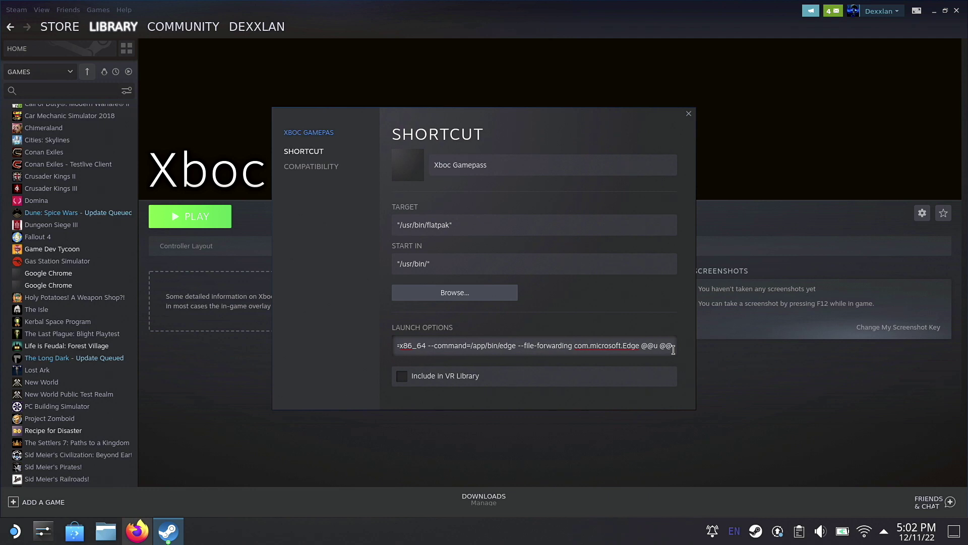
right_click(675, 346)
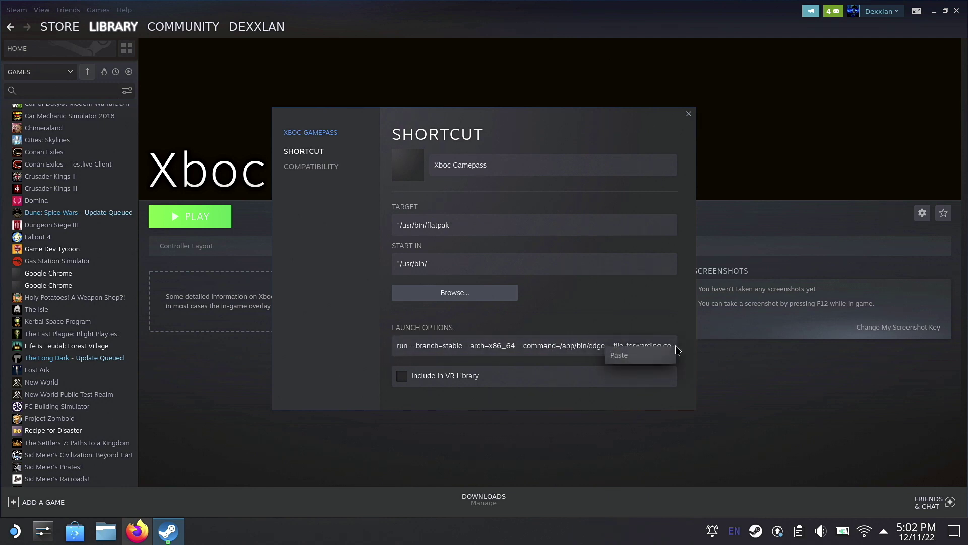
left_click(643, 356)
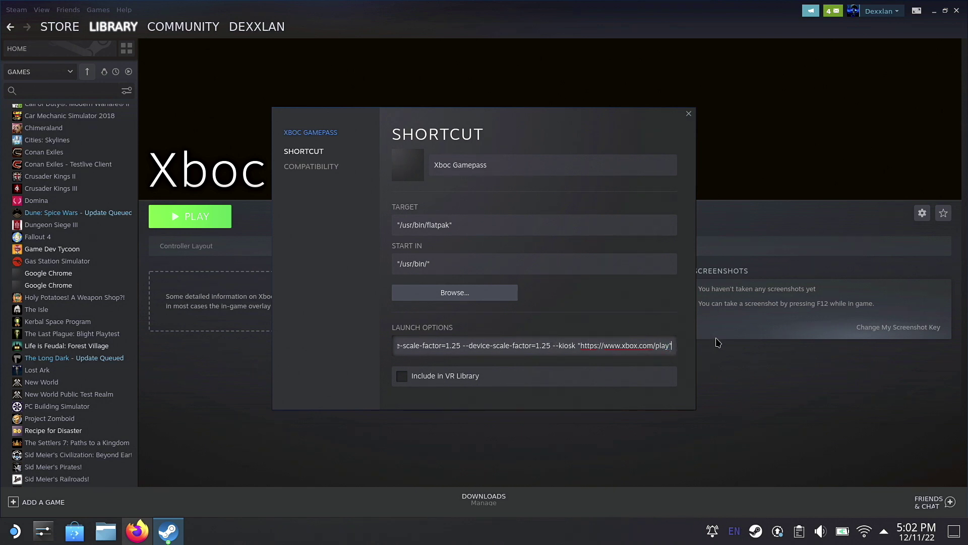
key("ctrl+a")
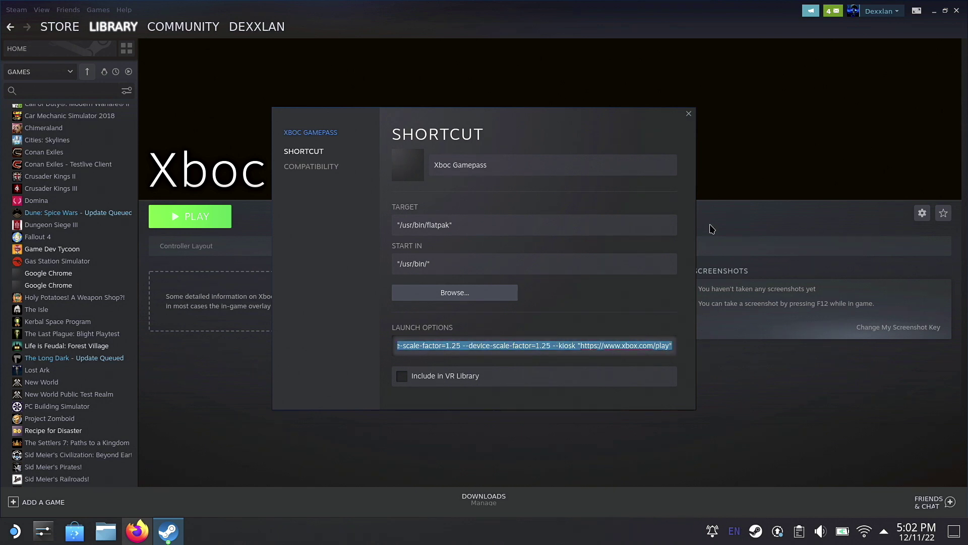
left_click(689, 115)
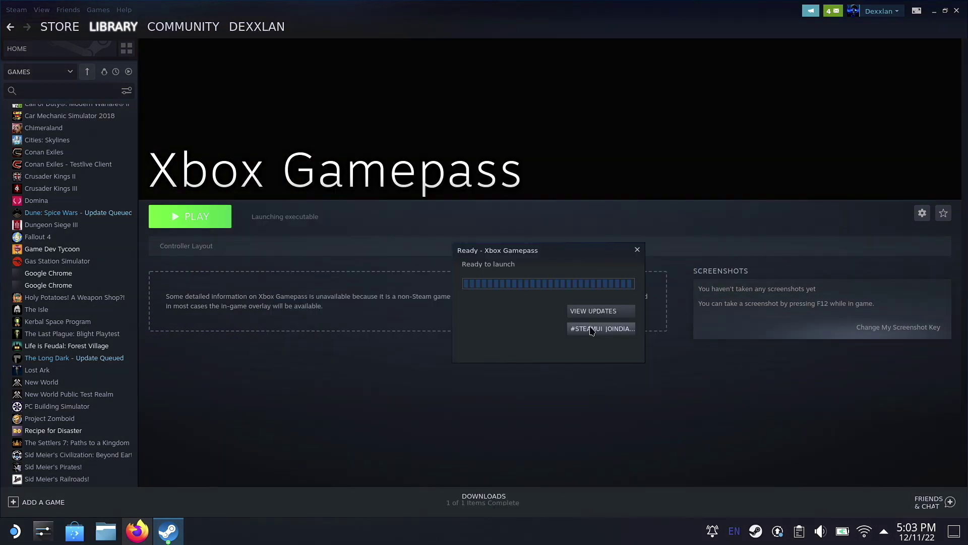
Dismiss the launch popup, leaving Xbox Gamepass showing Ready to launch.
left_click(591, 330)
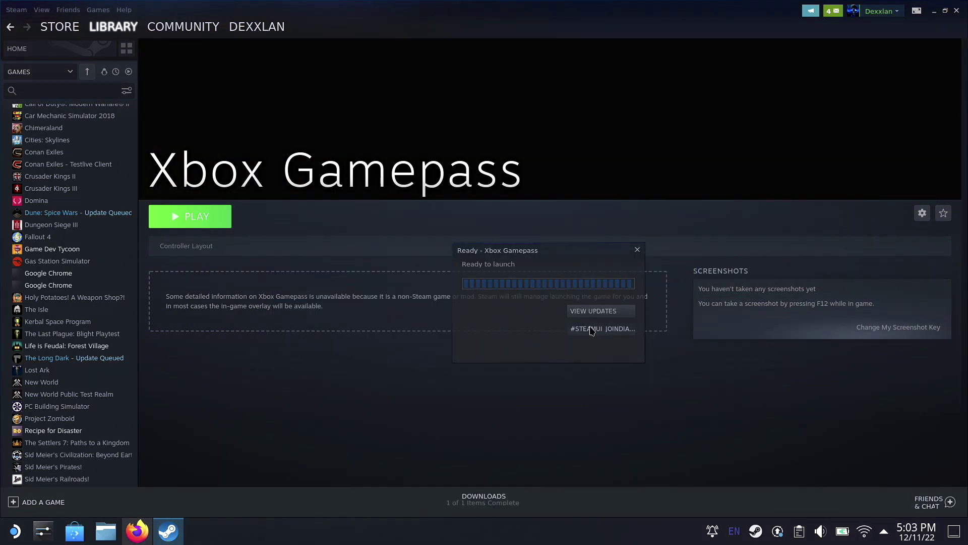